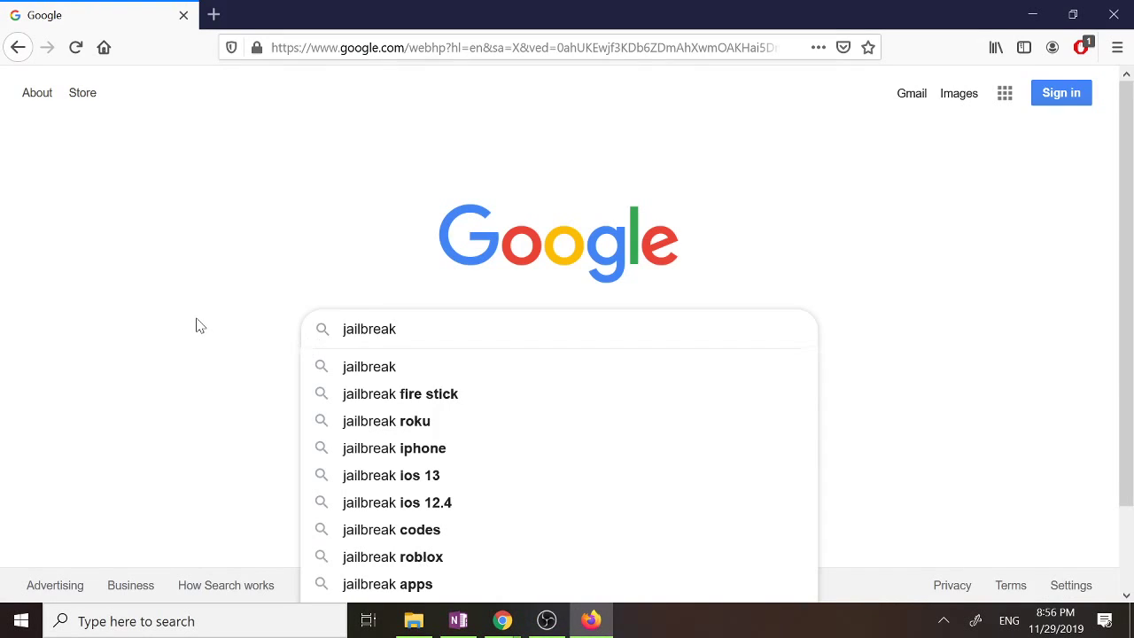
# Close the suggestion dropdown under the 'jailbreak' Google search
pyautogui.click(200, 326)
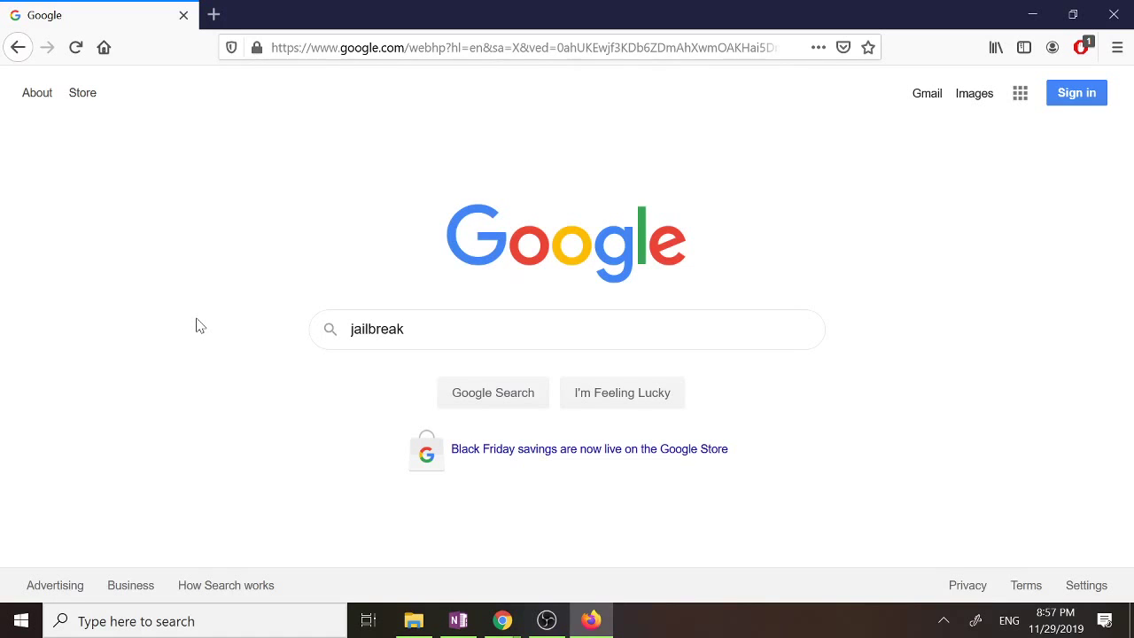
pyautogui.hotkey('ctrl', 'l')
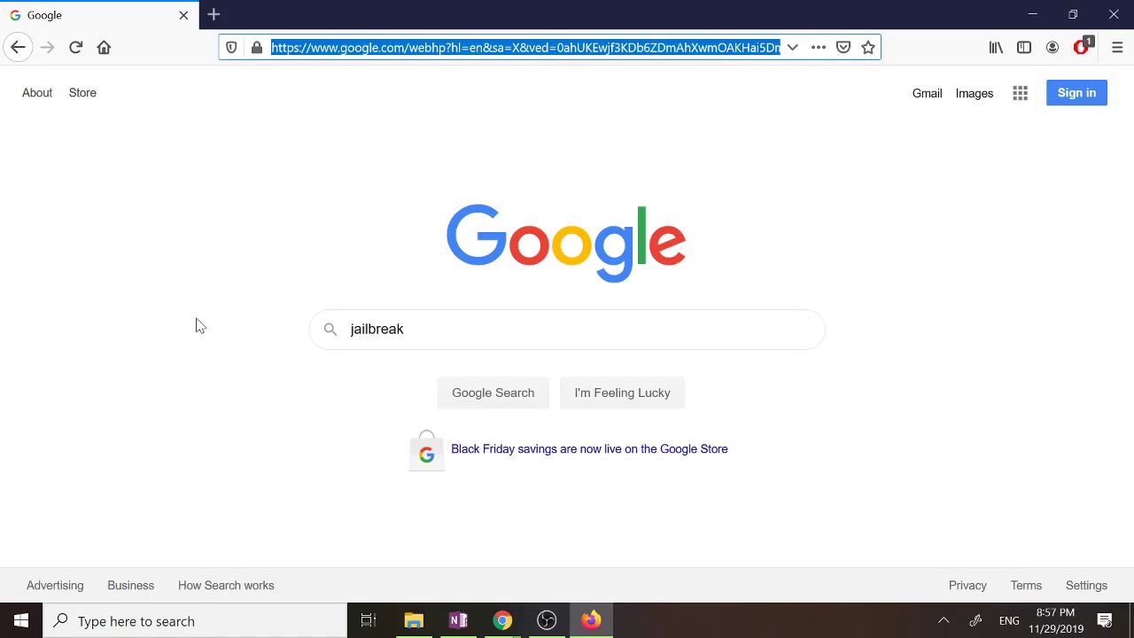
pyautogui.write('3utoo')
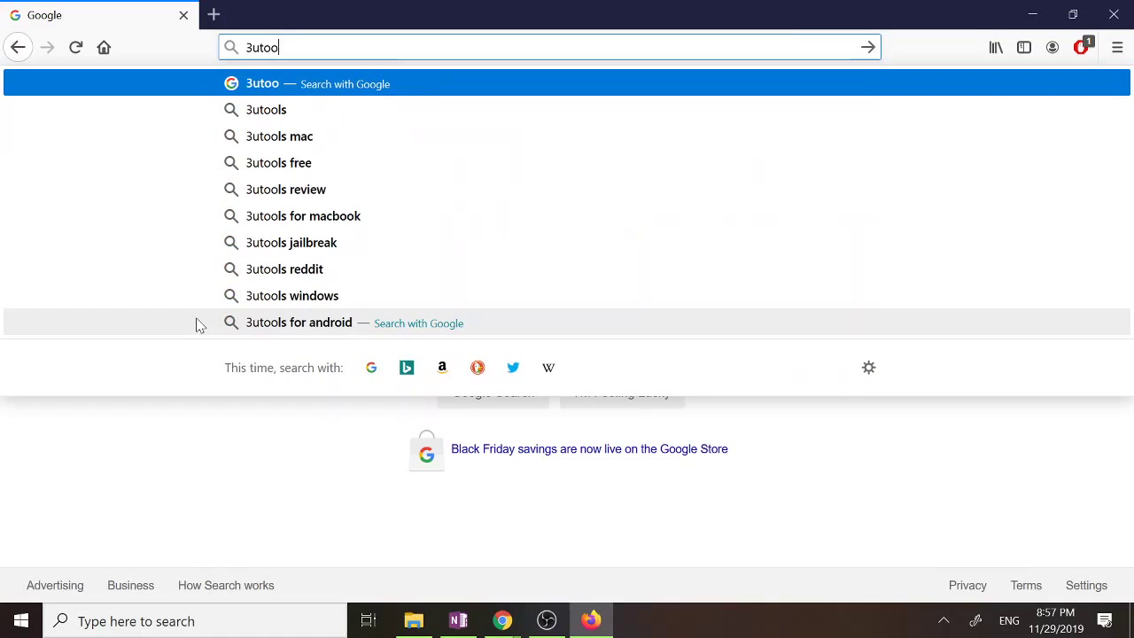
pyautogui.write('l')
pyautogui.press('Return')
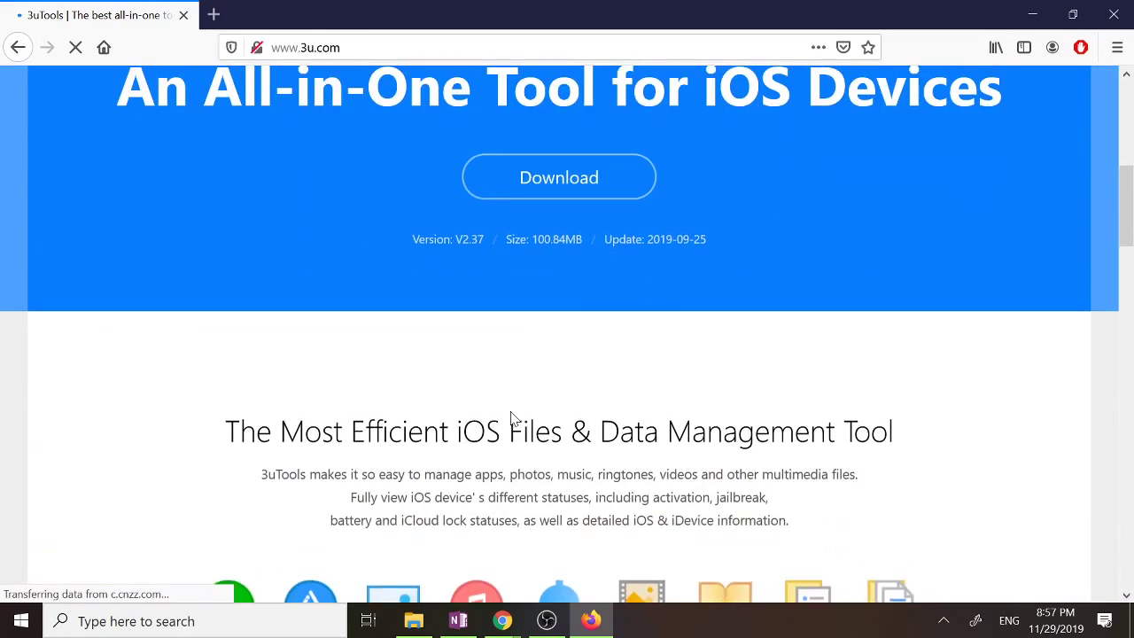
pyautogui.scroll(1, 577, 271)
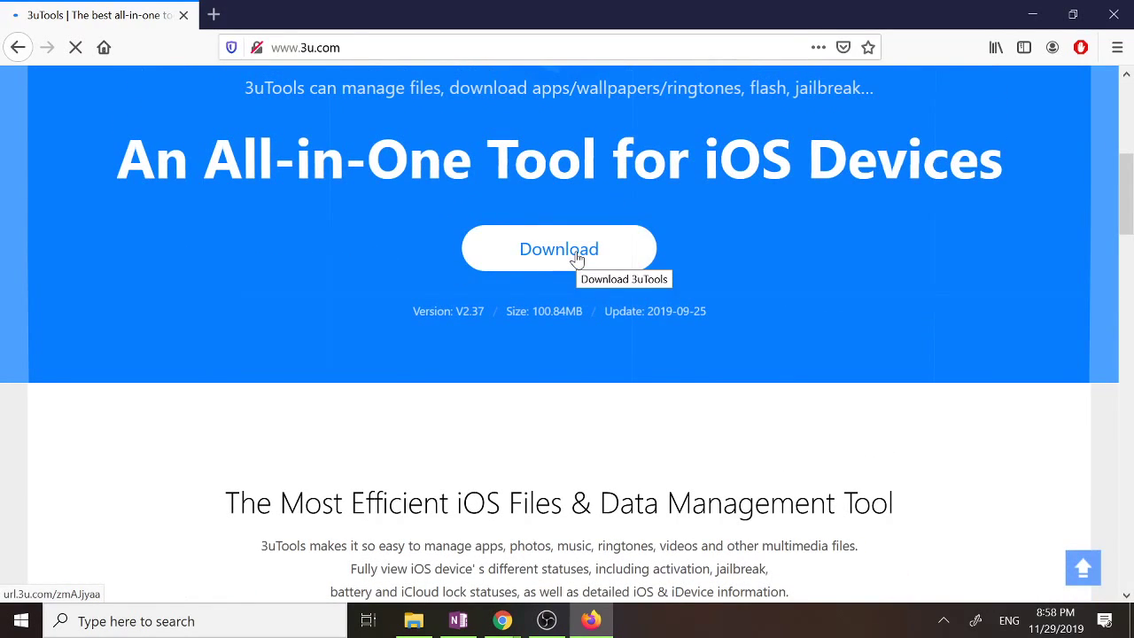
pyautogui.click(594, 267)
pyautogui.click(567, 262)
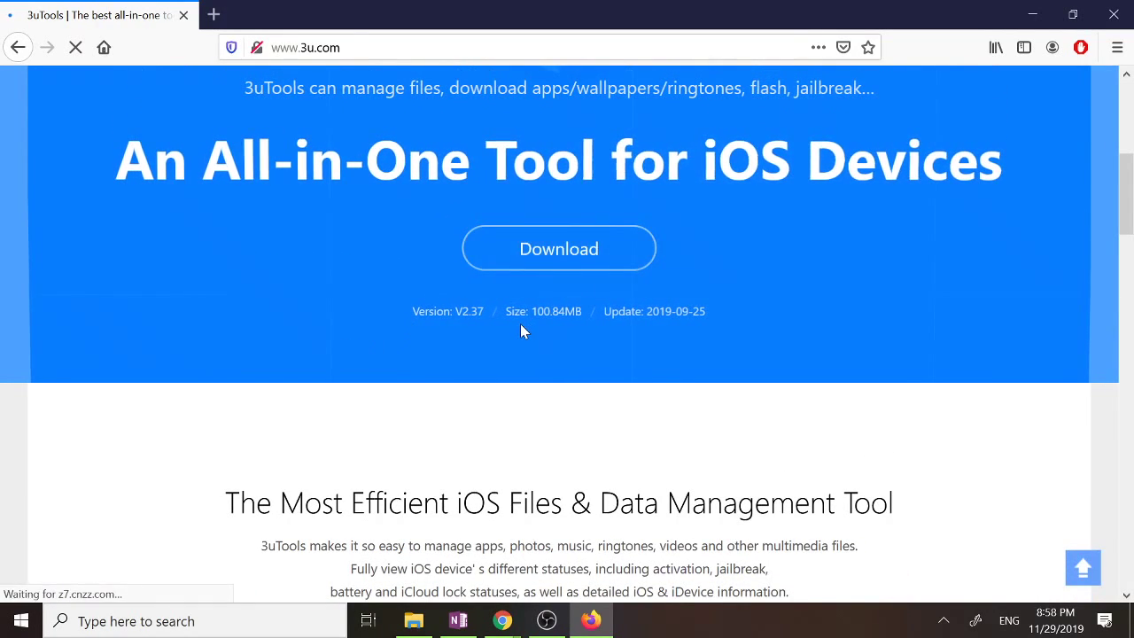
# Start 3uTools, acknowledge the connection reminder, and close the Apple iPhone folder window
pyautogui.write('3u')
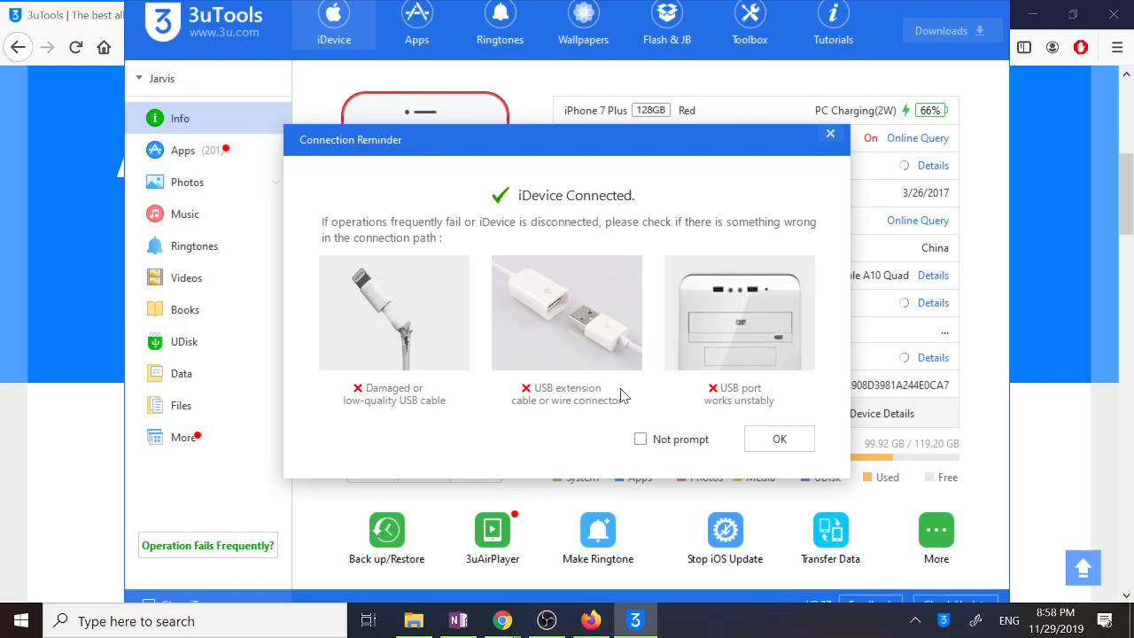
pyautogui.click(787, 443)
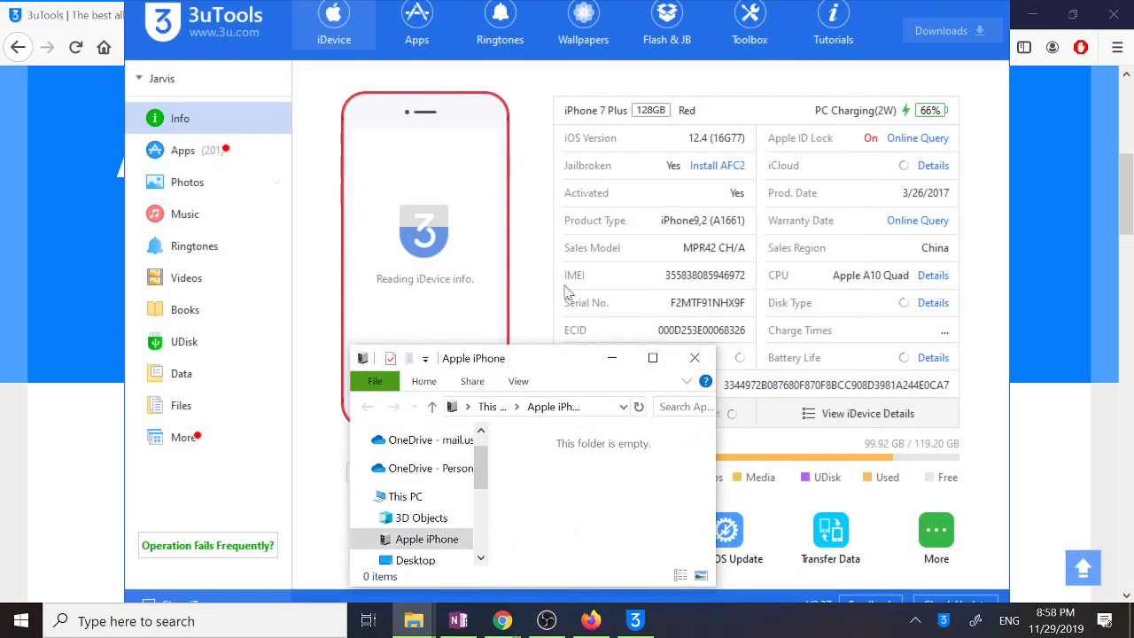
pyautogui.click(684, 357)
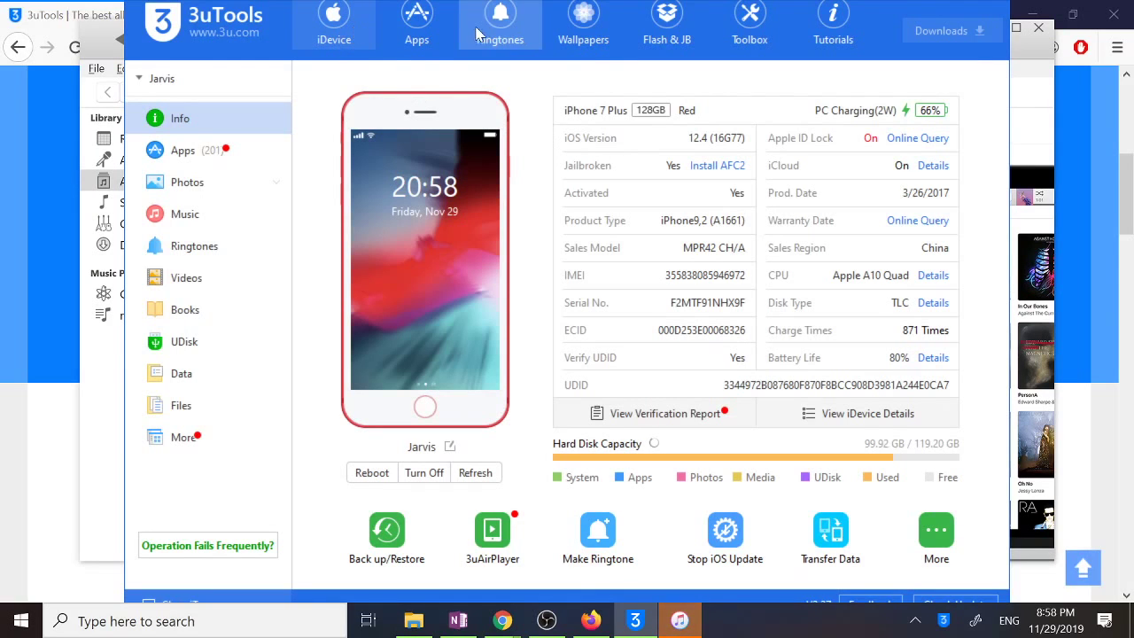
# Go to Flash & JB and its Jailbreak sub-tab
pyautogui.click(674, 39)
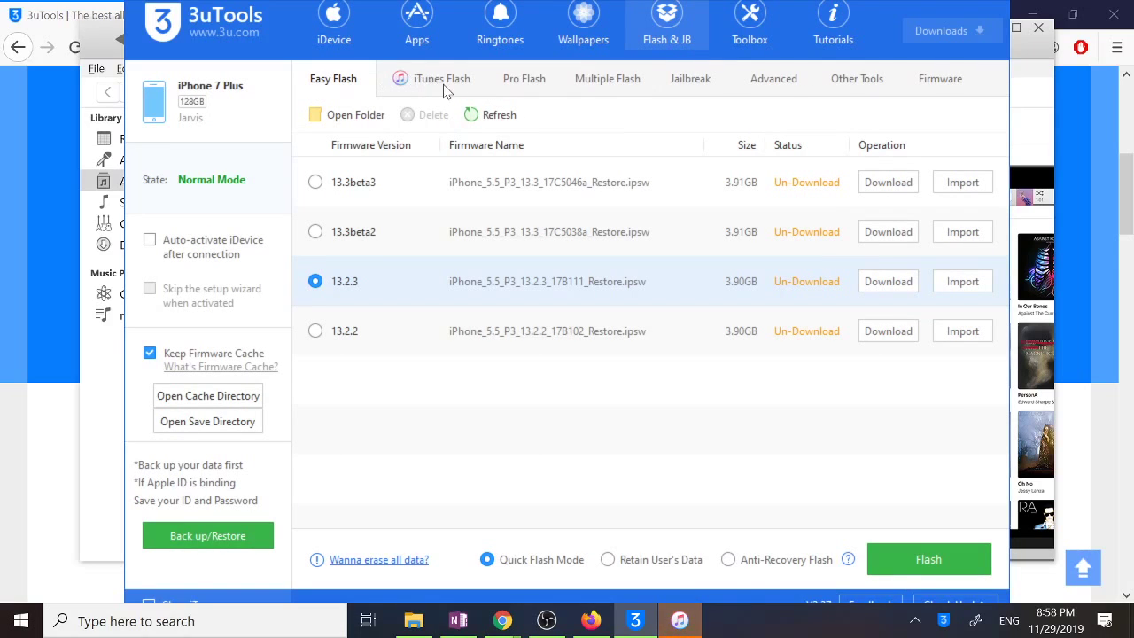
pyautogui.click(696, 89)
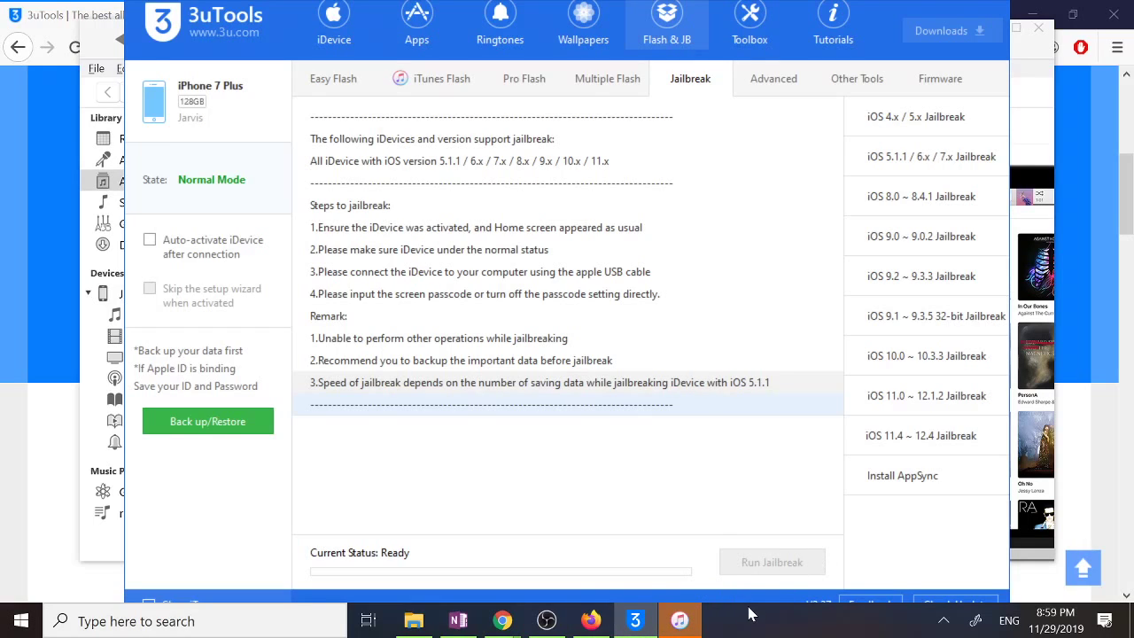
# Check the iOS 11.4 ~ 12.4 Jailbreak option and move the window slightly lower
pyautogui.click(942, 445)
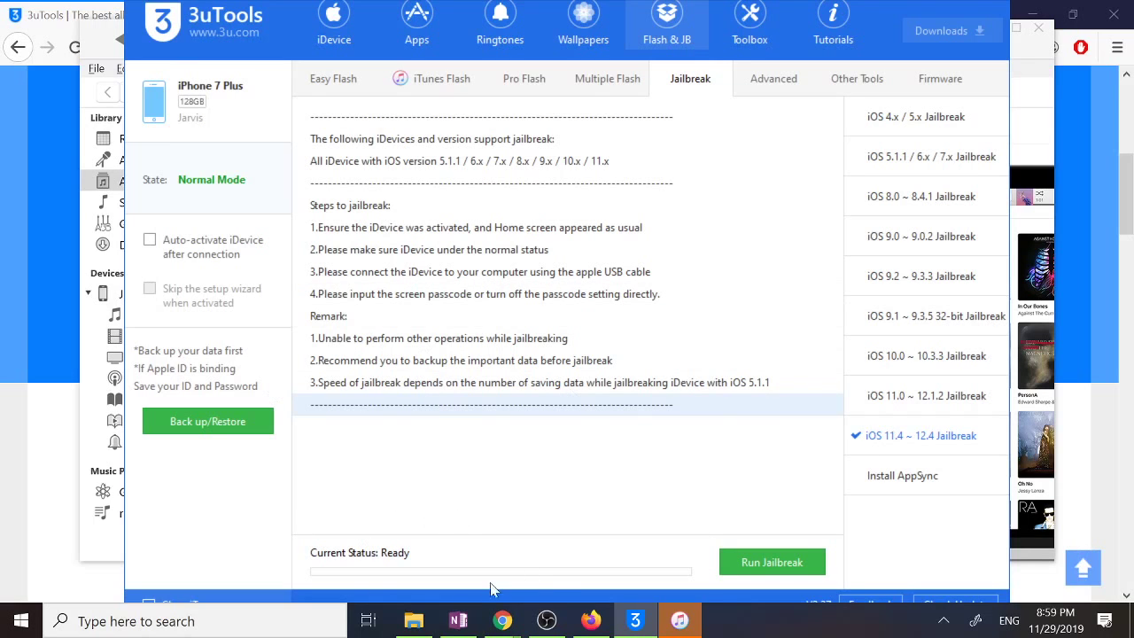
pyautogui.moveTo(973, 8); pyautogui.dragTo(949, 56)
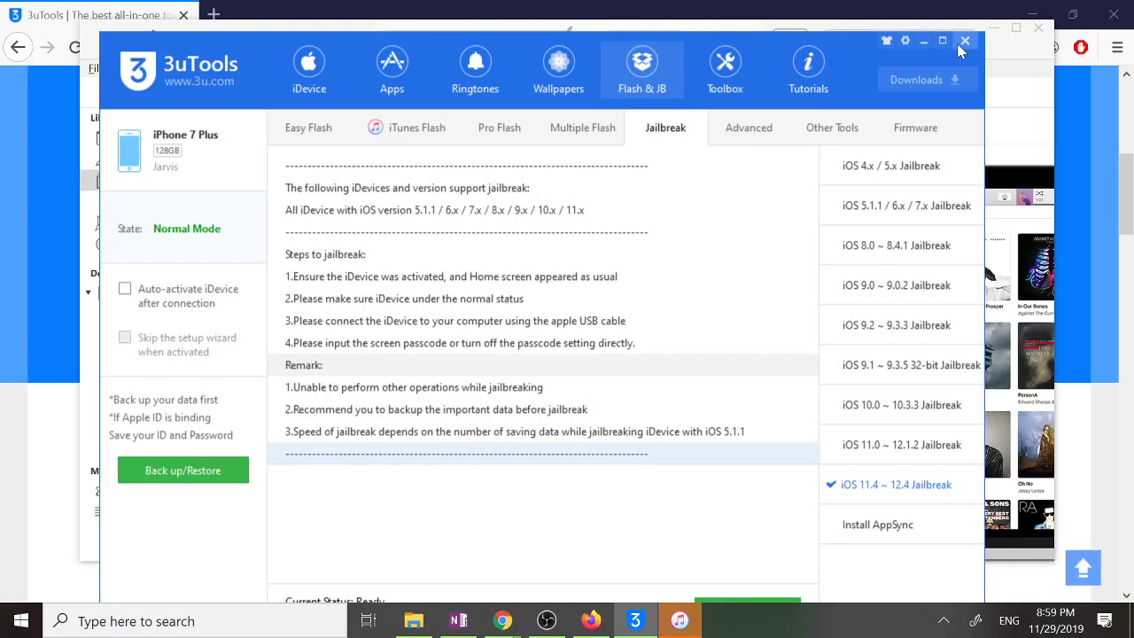
# Minimize 3uTools to show iTunes with its iOS 13.2.3 update prompt
pyautogui.click(926, 45)
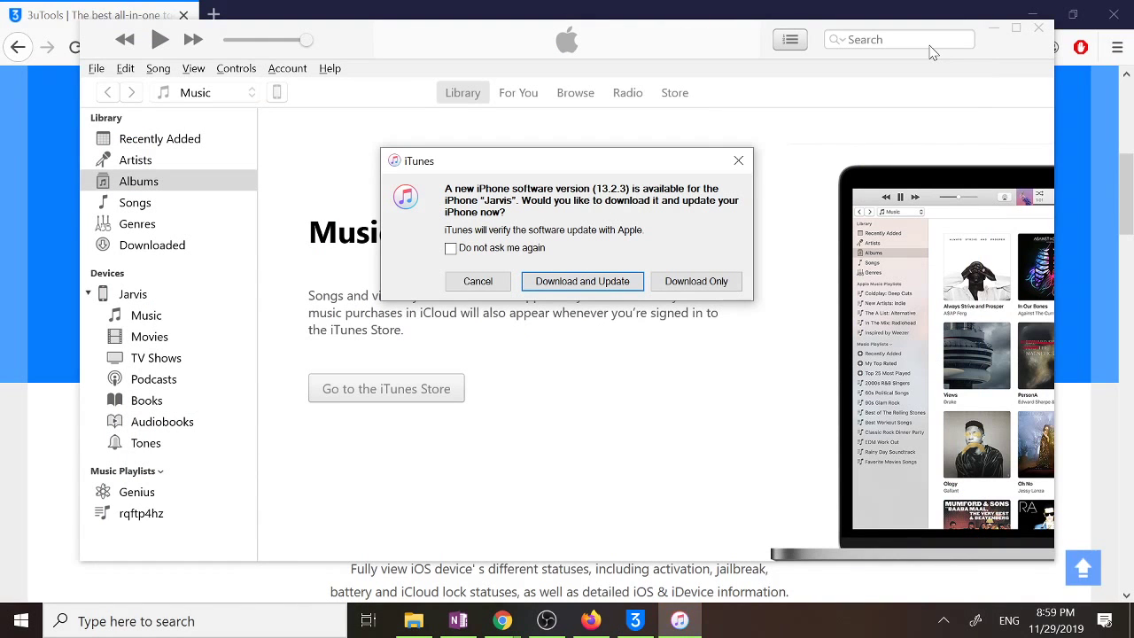